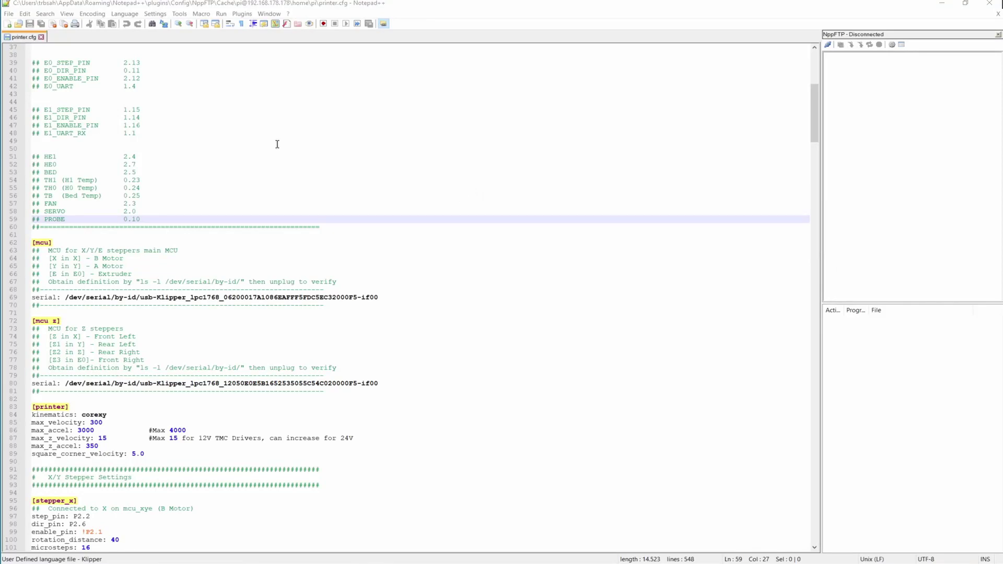
Browse plain-text printer.cfg: the [mcu] serial path, line 81 and square_corner_velocity
click(283, 264)
scroll(174, 266, down, 1)
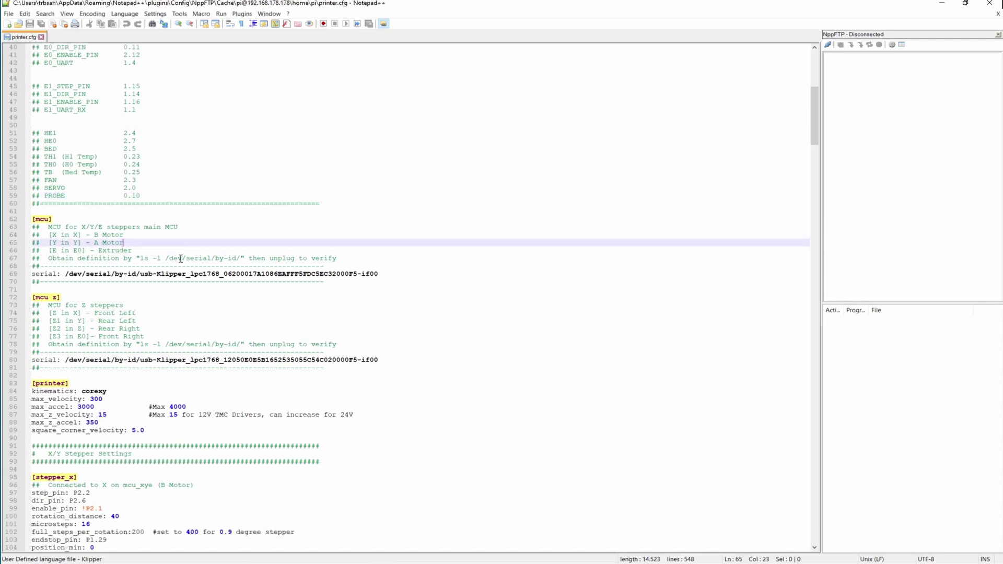
drag(169, 258, 188, 257)
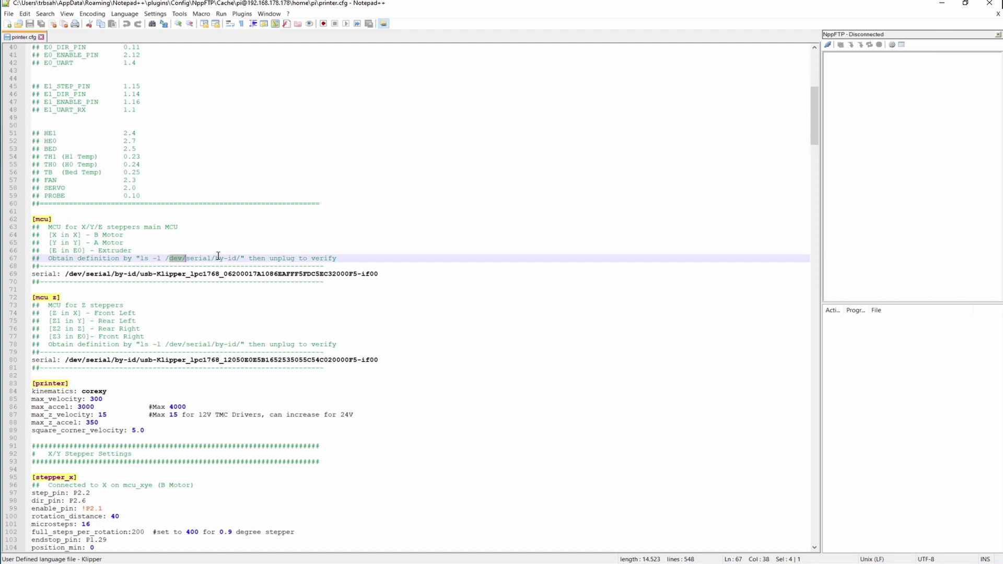
click(81, 221)
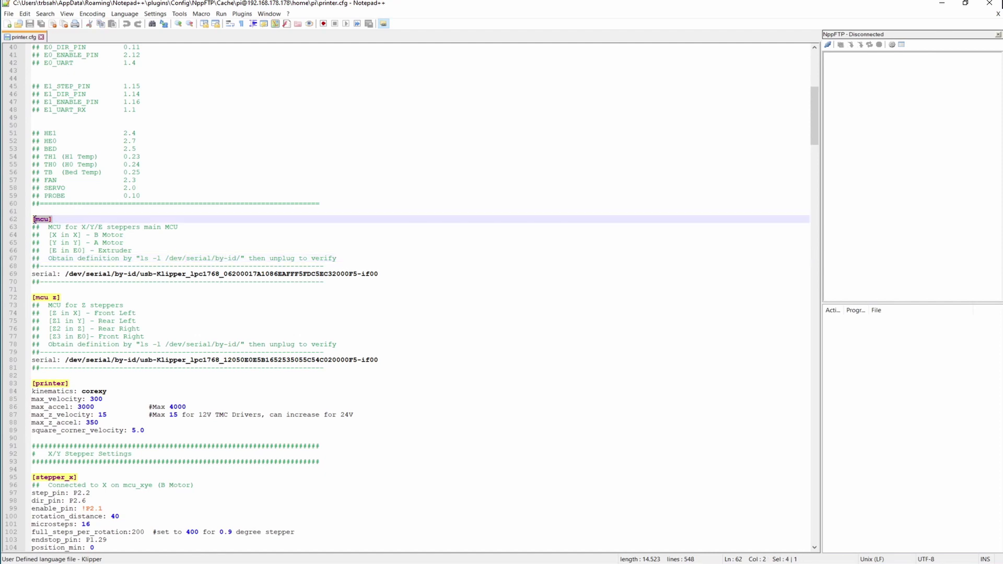
click(189, 251)
scroll(172, 156, down, 3)
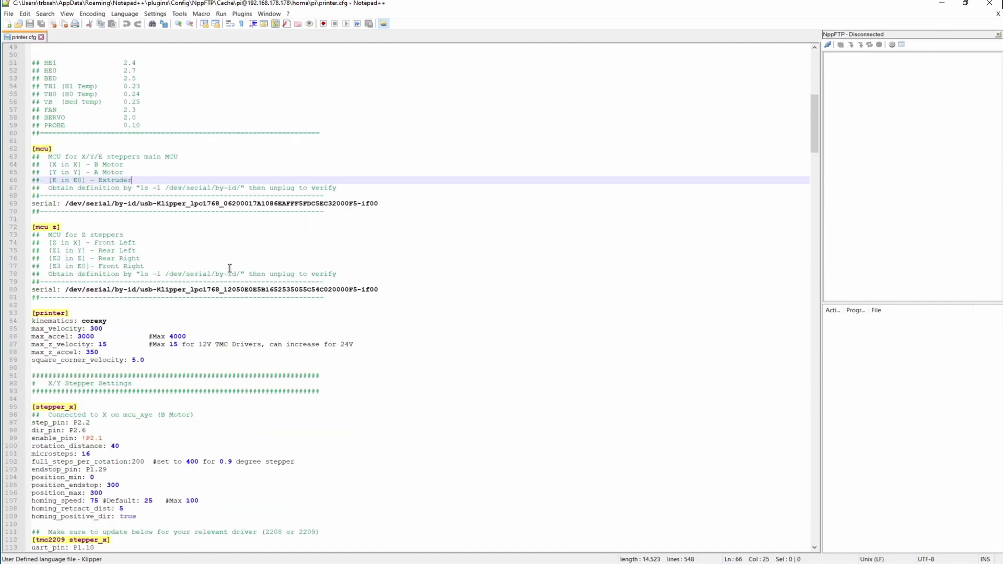
scroll(228, 269, down, 1)
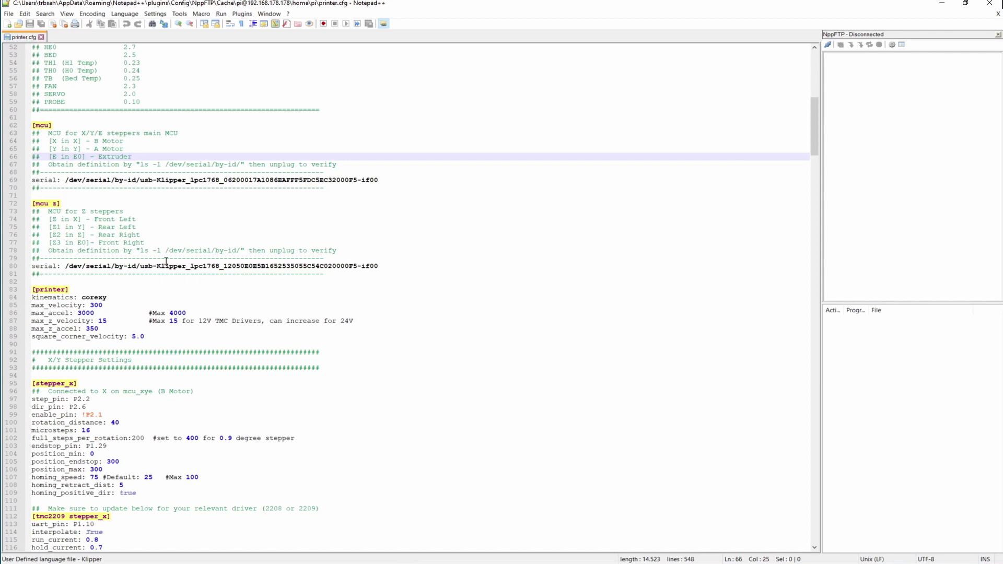
click(180, 274)
scroll(250, 294, down, 2)
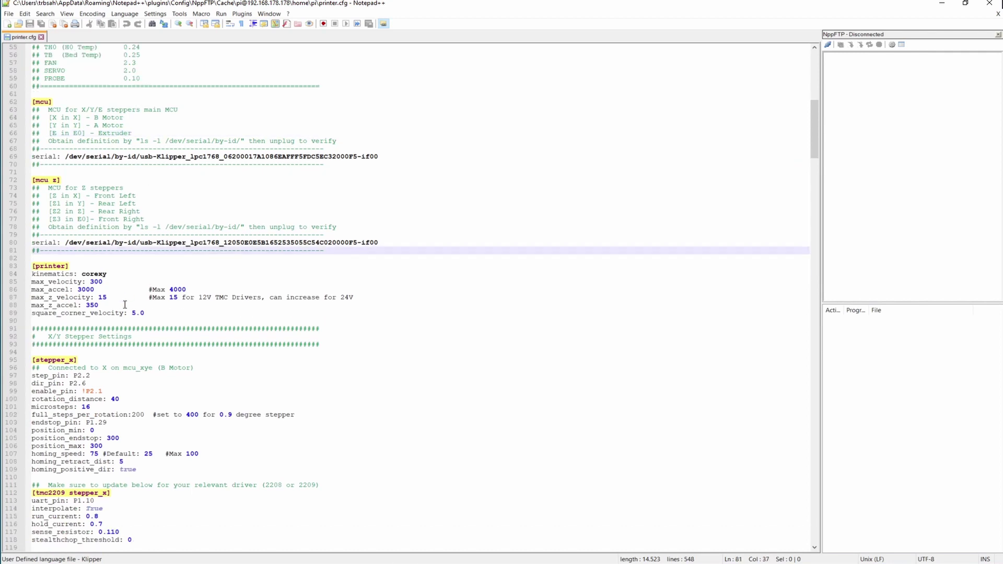
click(255, 288)
scroll(257, 287, up, 5)
scroll(255, 287, up, 1)
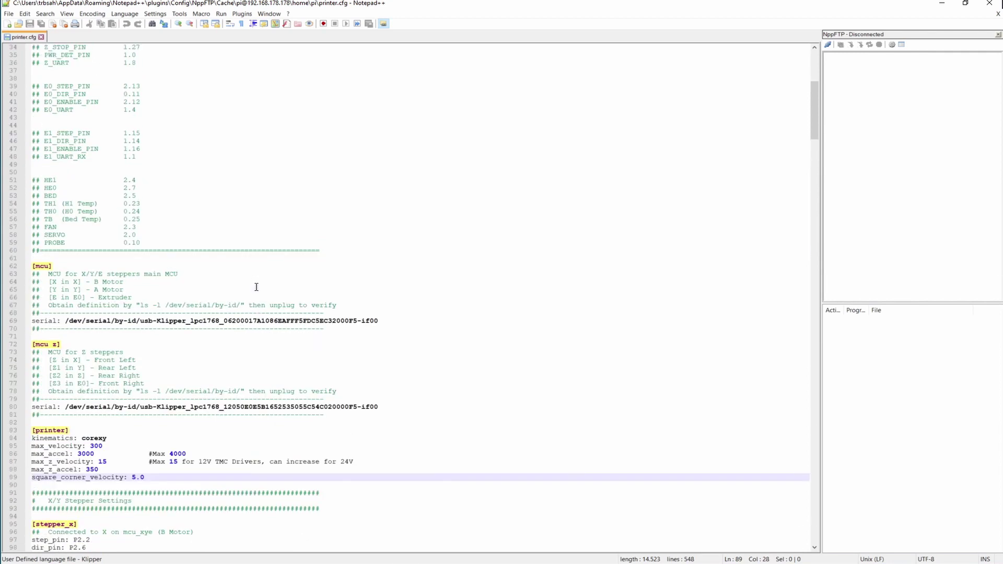
scroll(193, 273, down, 14)
scroll(193, 276, down, 4)
scroll(193, 274, down, 2)
scroll(193, 275, down, 3)
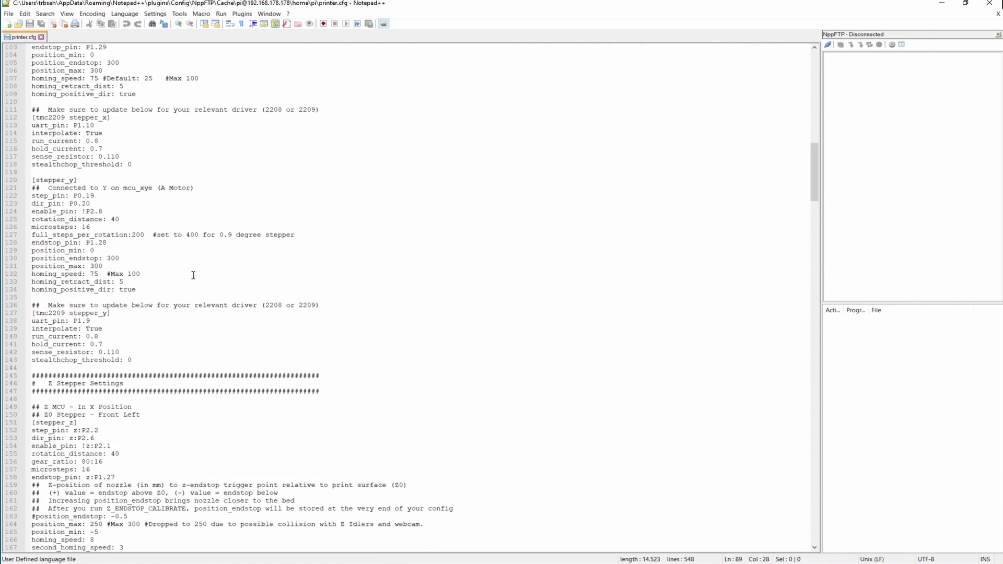
scroll(193, 275, down, 5)
scroll(193, 275, down, 4)
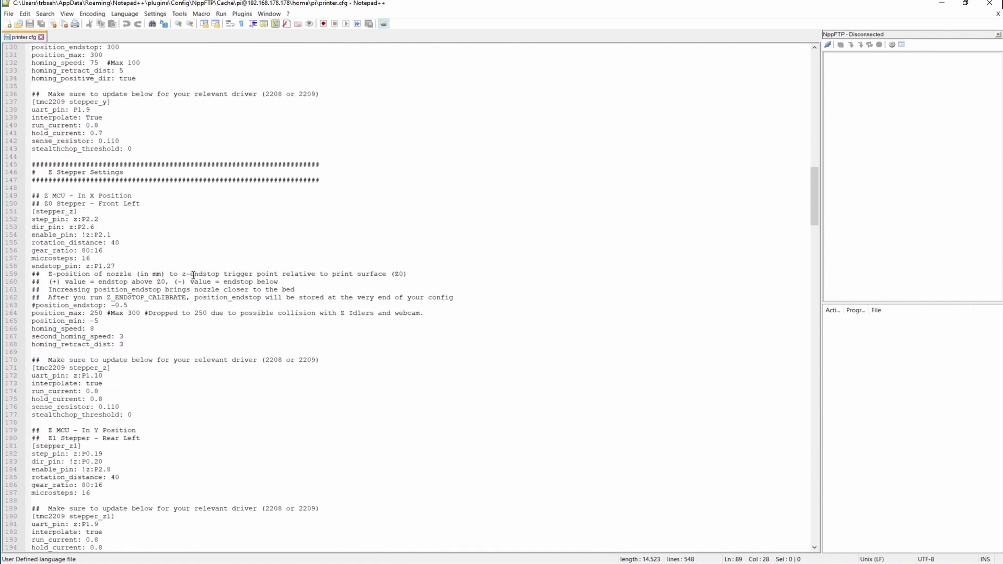
scroll(193, 273, up, 8)
scroll(193, 274, up, 1)
Apply Language > Klipper highlighting, then inspect stepper lines 122–127
click(124, 13)
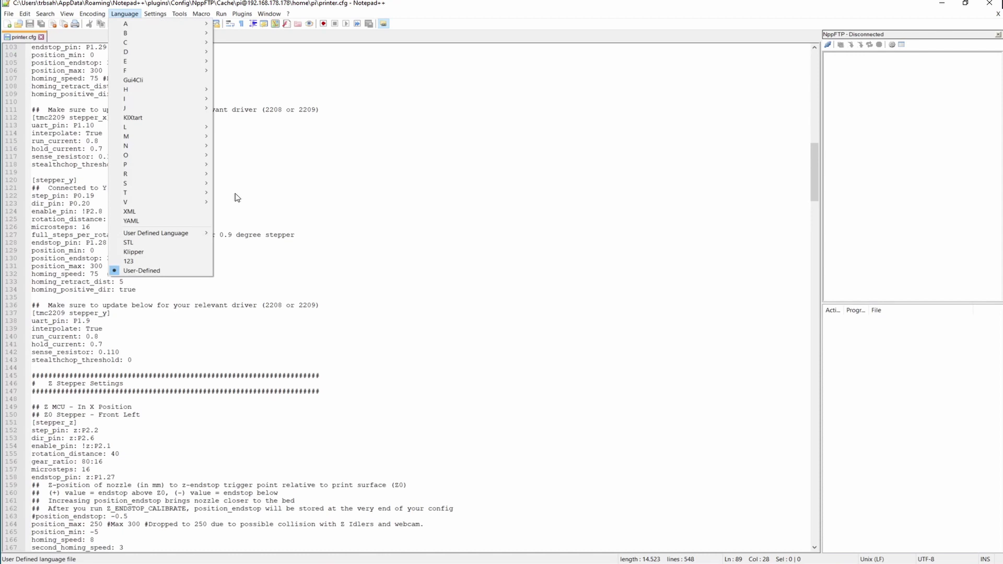
click(156, 252)
click(334, 234)
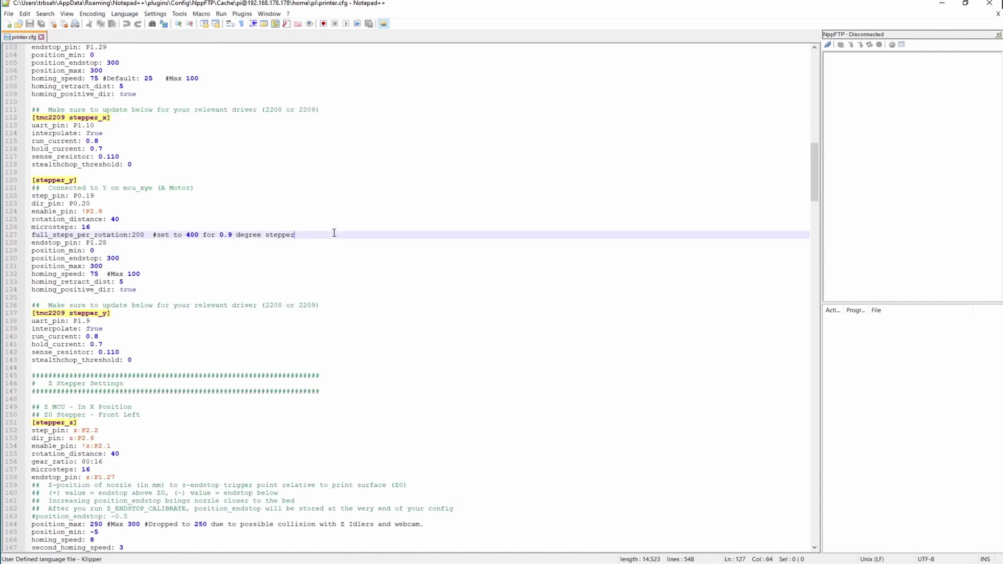
scroll(334, 234, down, 4)
scroll(205, 220, up, 2)
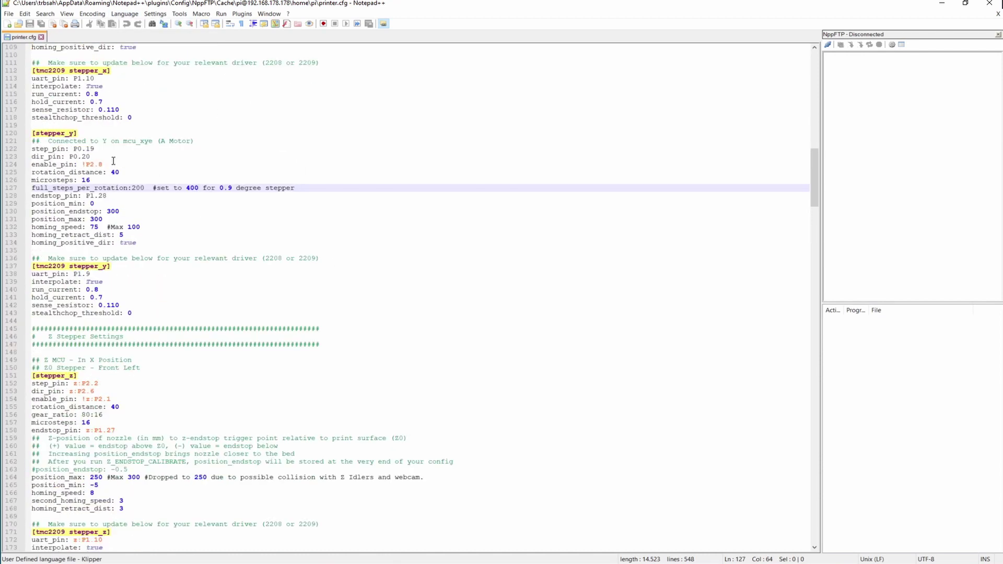
click(168, 148)
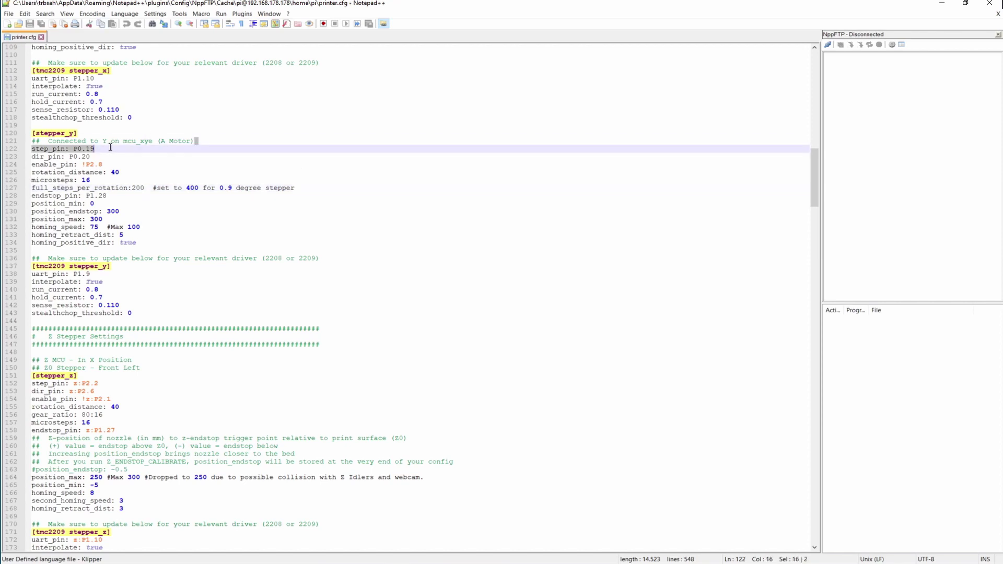
click(252, 156)
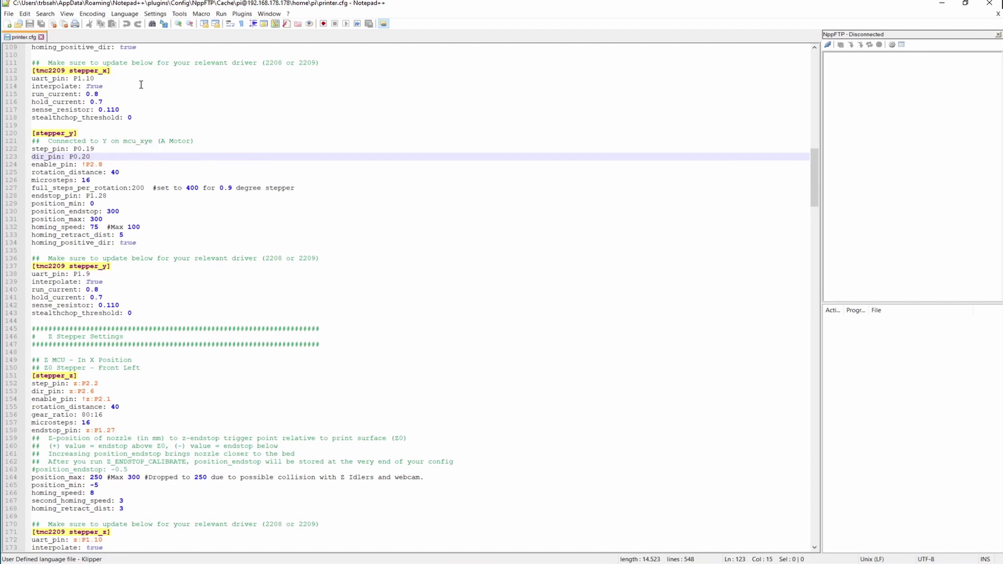
Browse Normal-text printer.cfg around lines 98–128; open and close the Language list
click(354, 193)
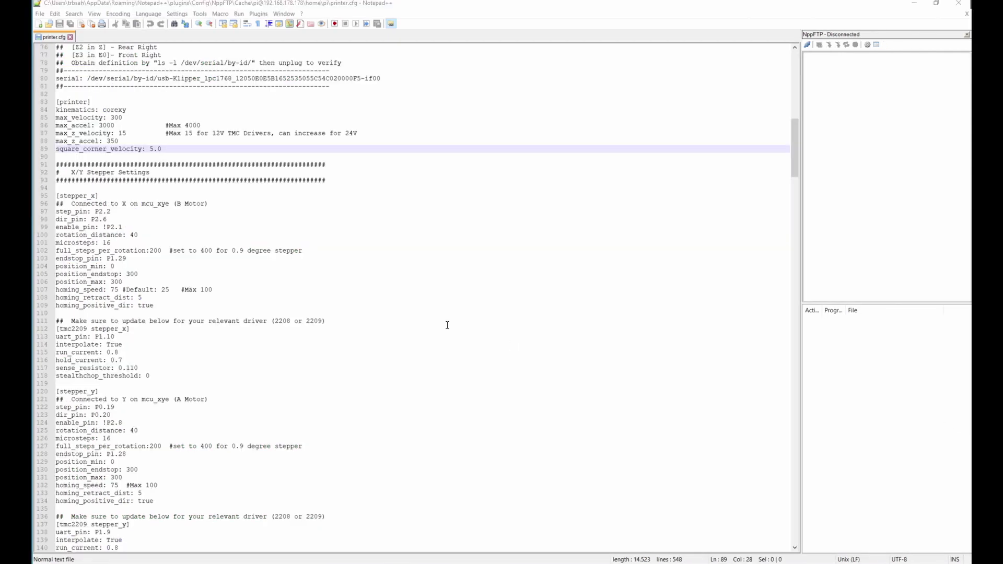
key(Down)
key(Down)
key(Down)
scroll(287, 250, down, 2)
scroll(286, 252, down, 3)
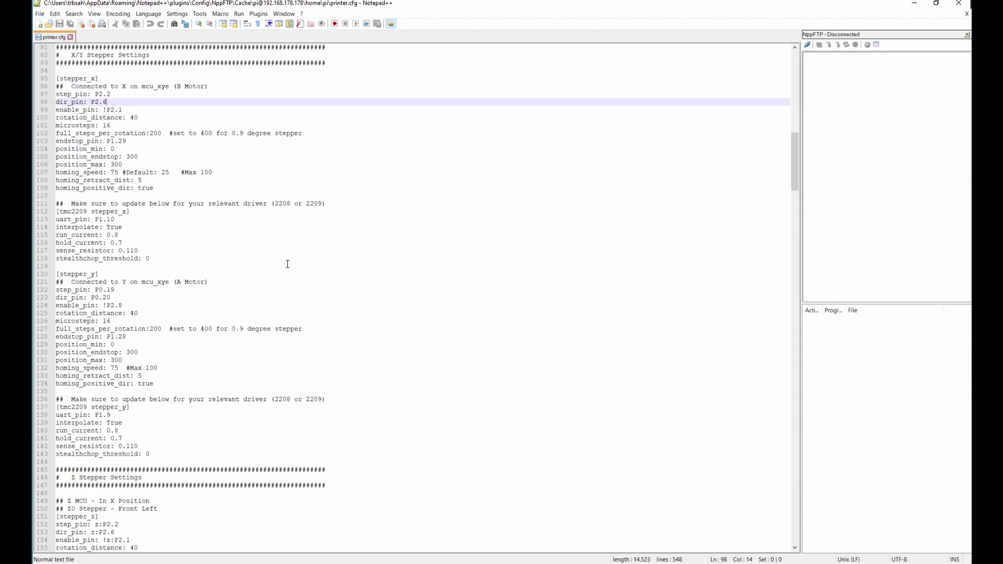
scroll(287, 265, up, 11)
scroll(287, 264, up, 5)
scroll(259, 329, down, 6)
scroll(235, 348, down, 7)
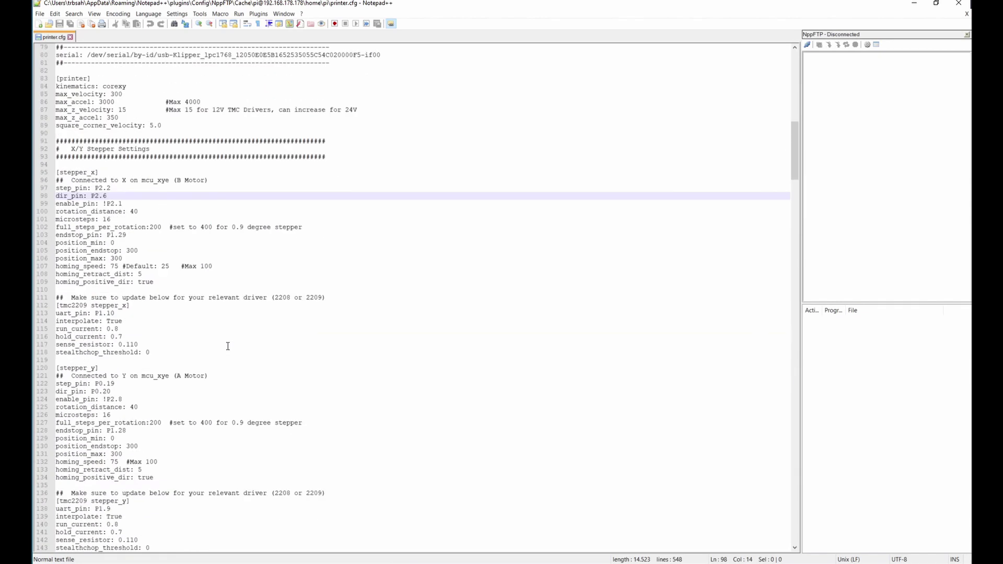
scroll(252, 341, down, 4)
scroll(206, 313, down, 5)
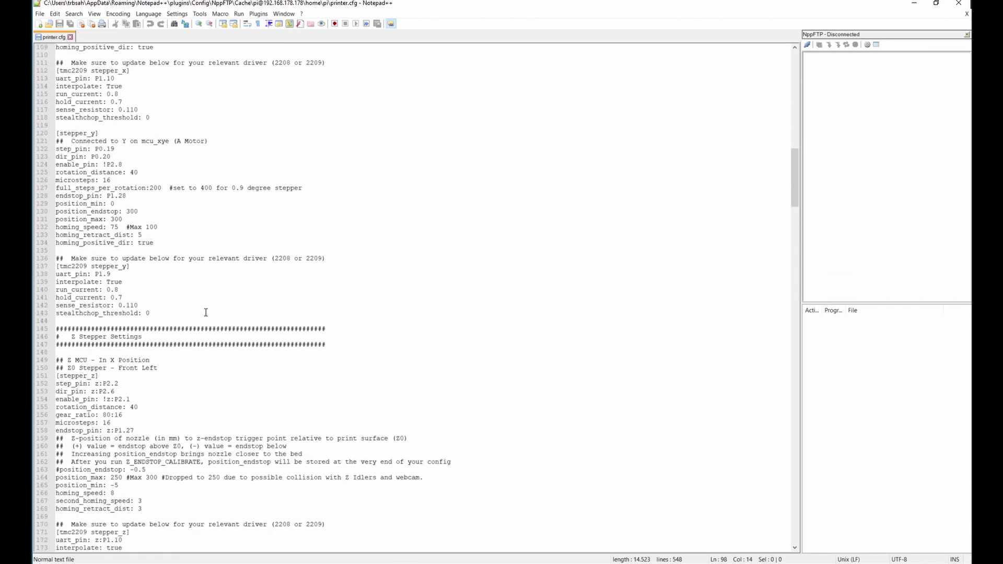
scroll(206, 312, up, 2)
scroll(188, 289, up, 11)
scroll(180, 273, up, 5)
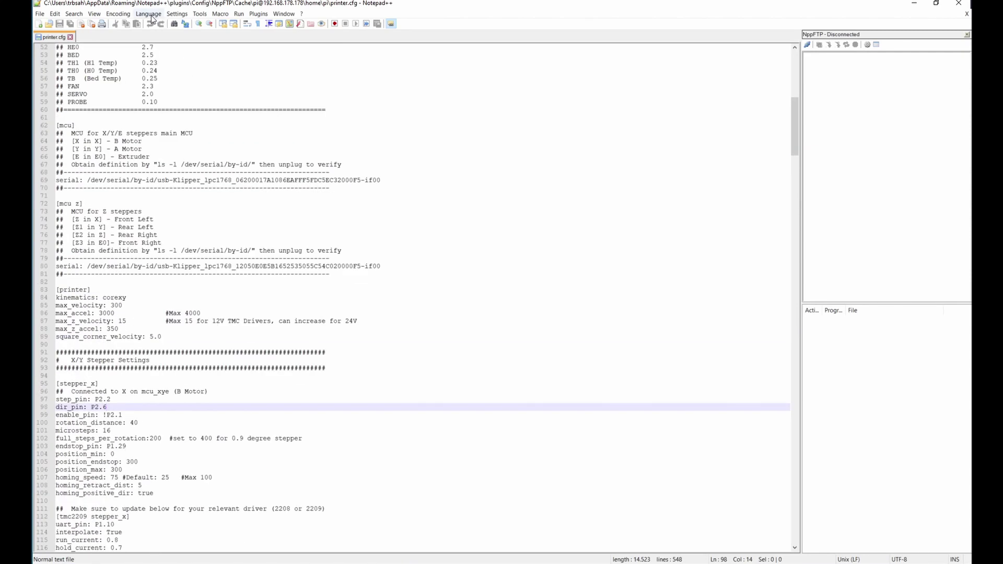
click(151, 16)
click(219, 86)
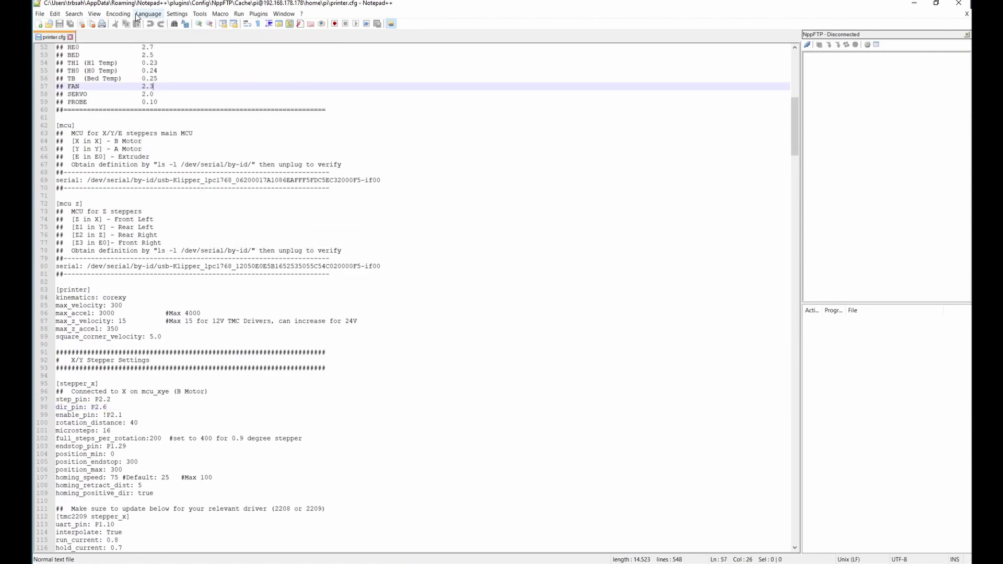
Choose Language > User Defined Language > Define your language…
click(145, 16)
mouse_move(178, 233)
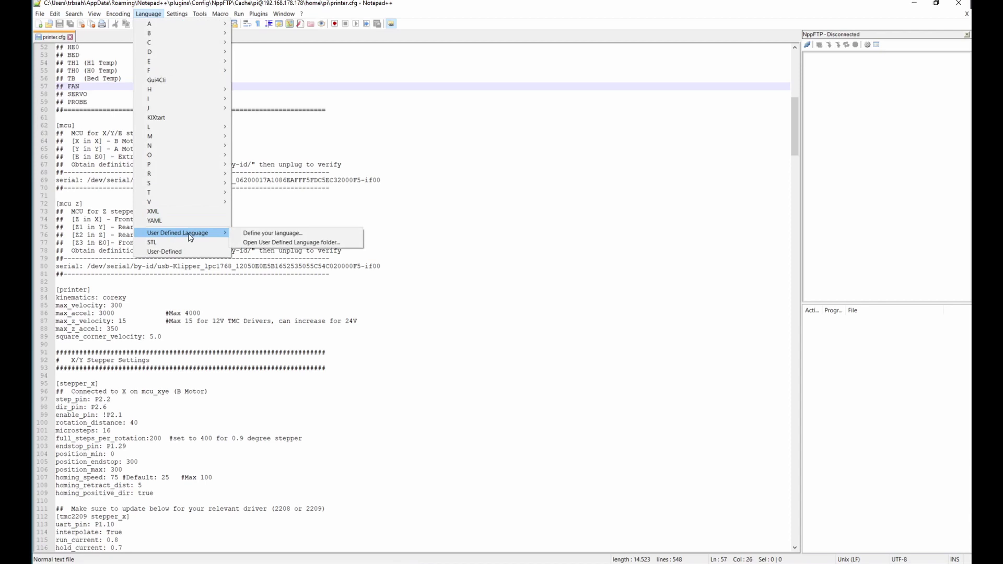
click(270, 233)
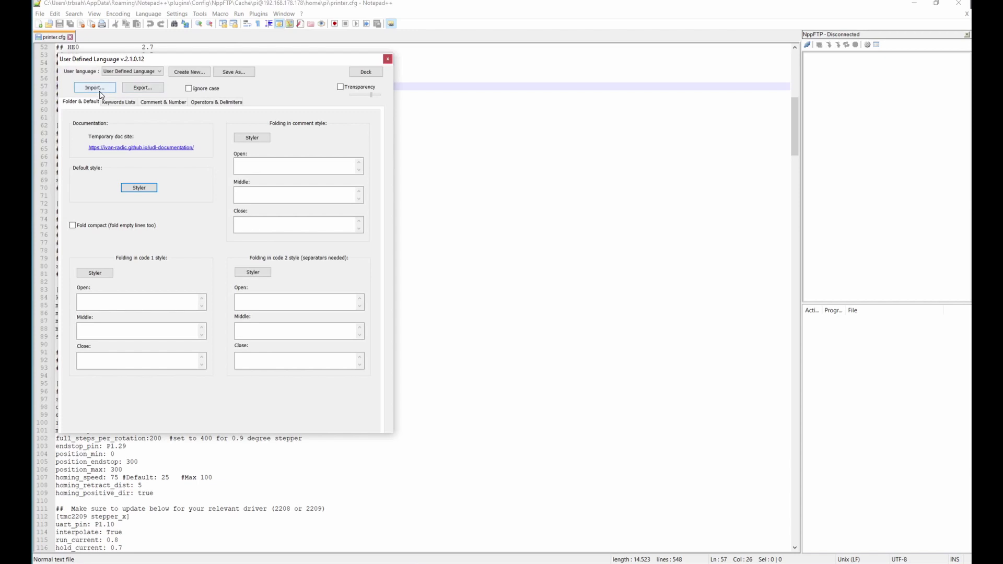
Import Klipper_cfg_UDL_20200630.xml from the firmware\np++_syntax folder
click(99, 91)
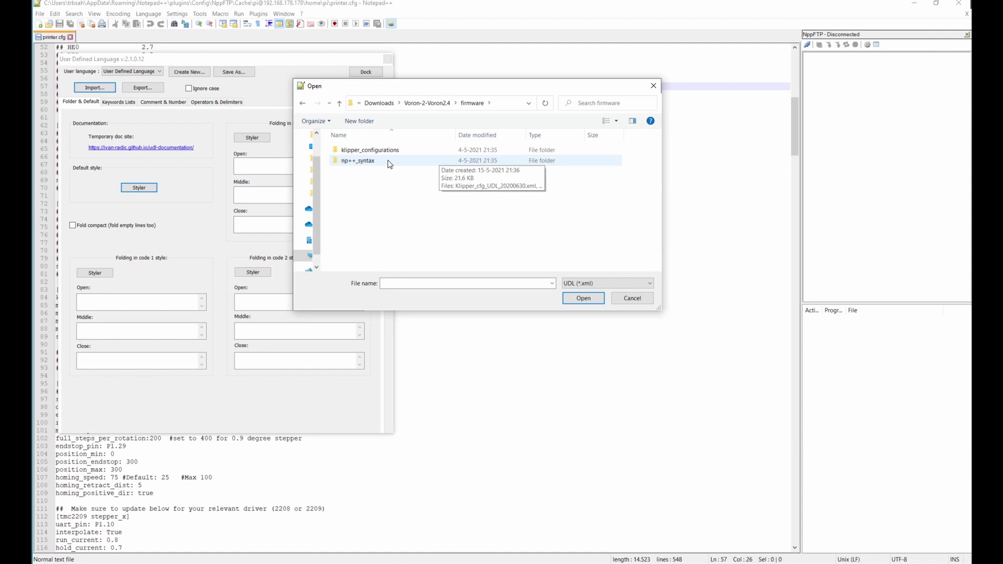
double_click(388, 160)
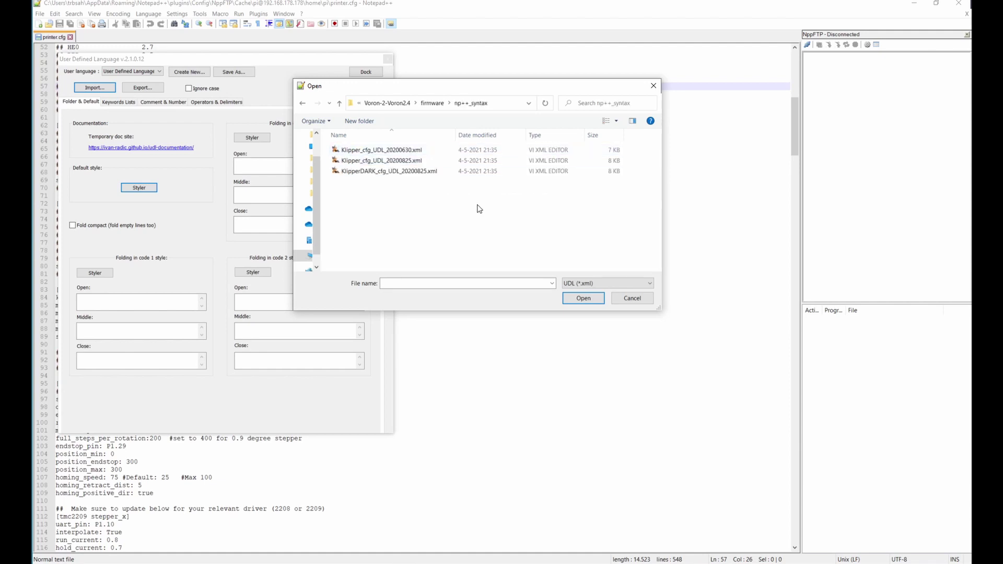
click(365, 151)
click(379, 168)
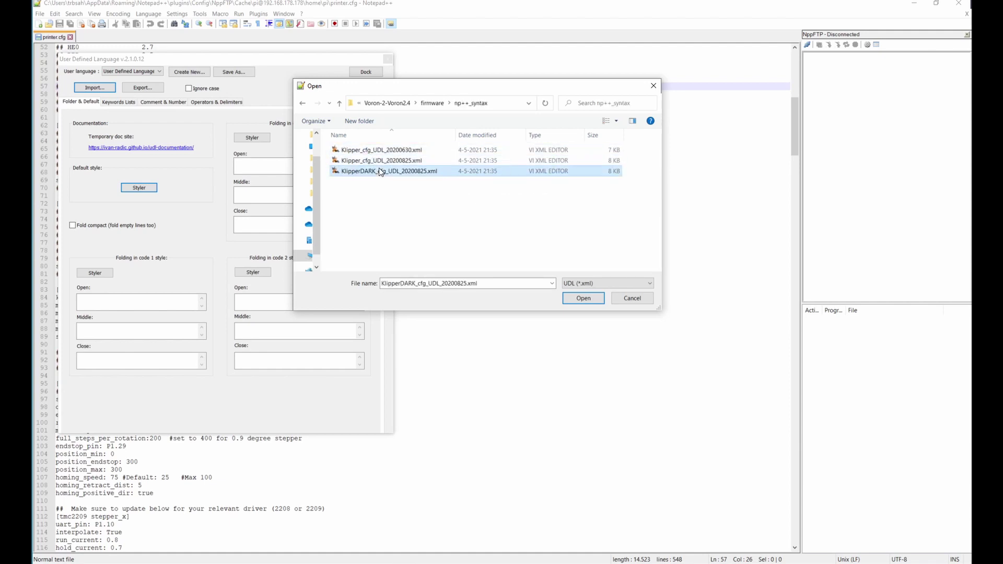
click(392, 151)
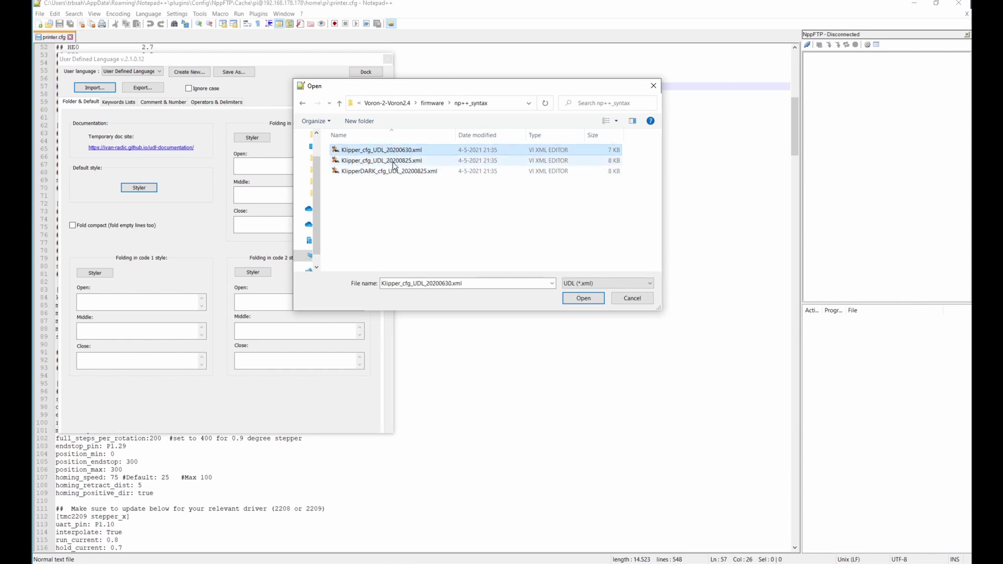
click(393, 169)
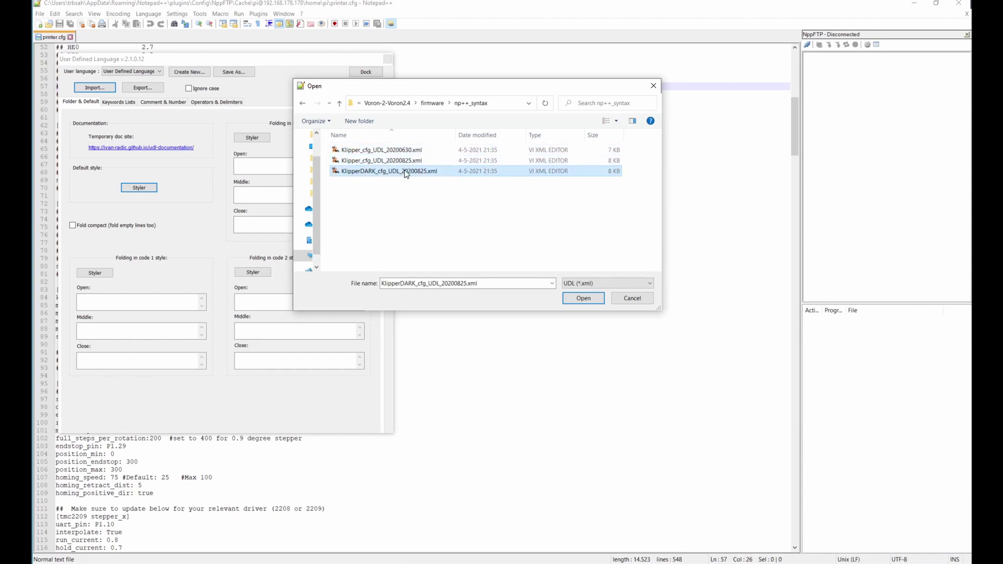
click(373, 152)
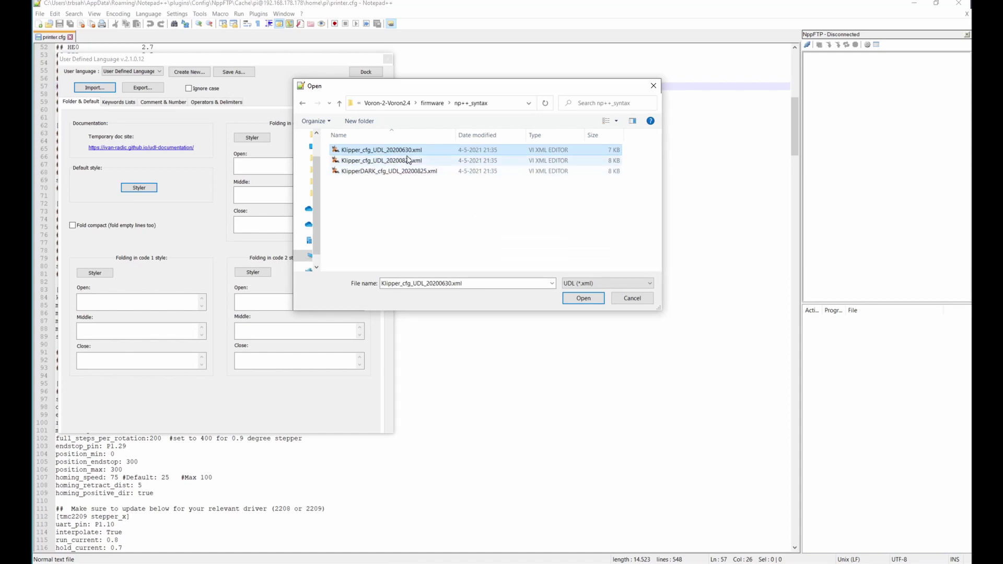
click(584, 298)
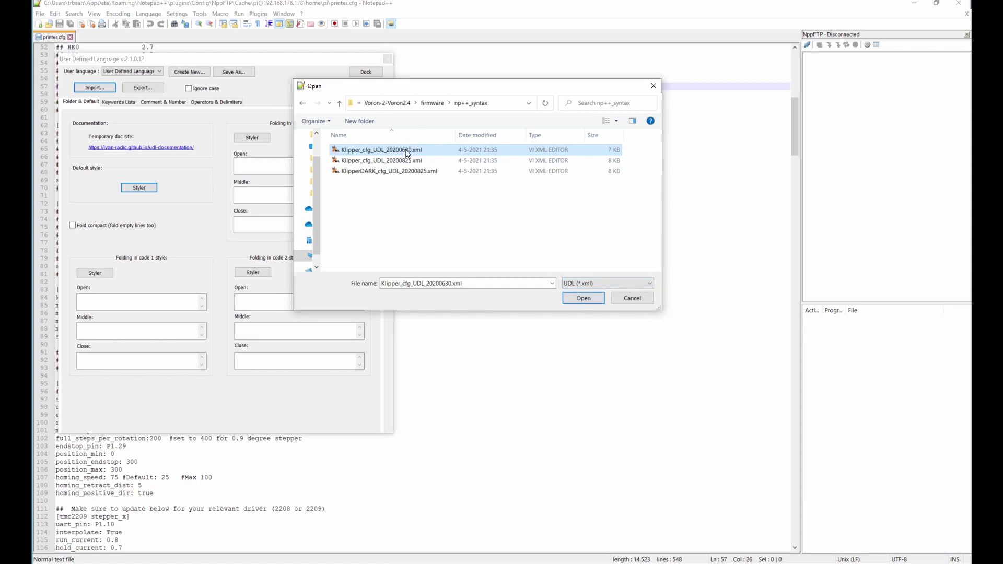
click(579, 300)
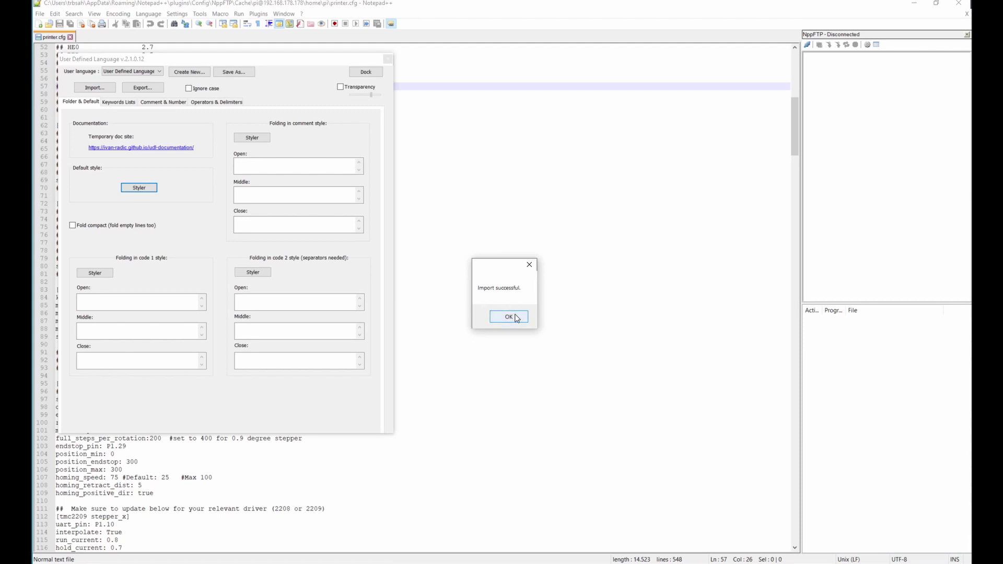
Dismiss the import confirmation and show the Language list, now including Klipper
click(510, 317)
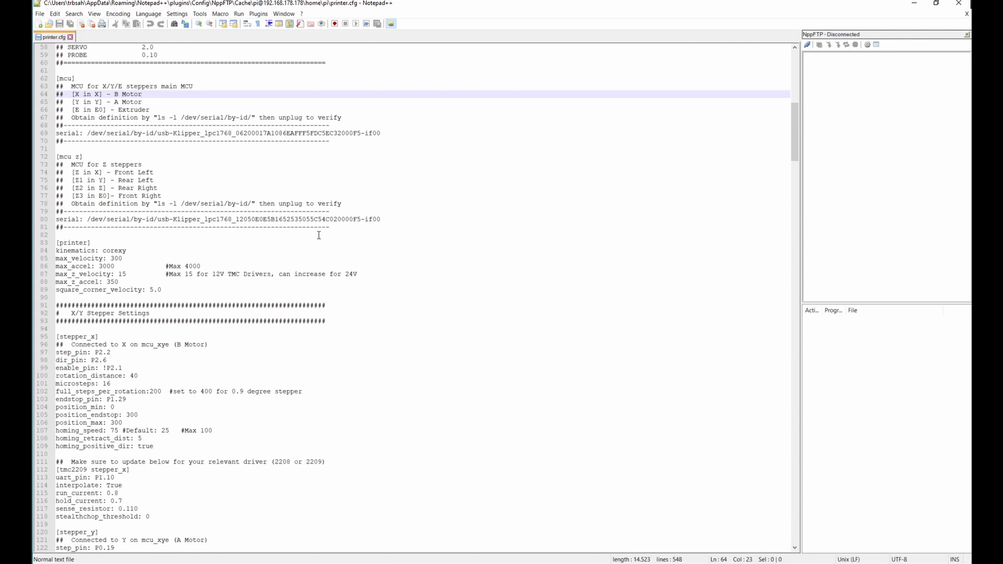
click(153, 16)
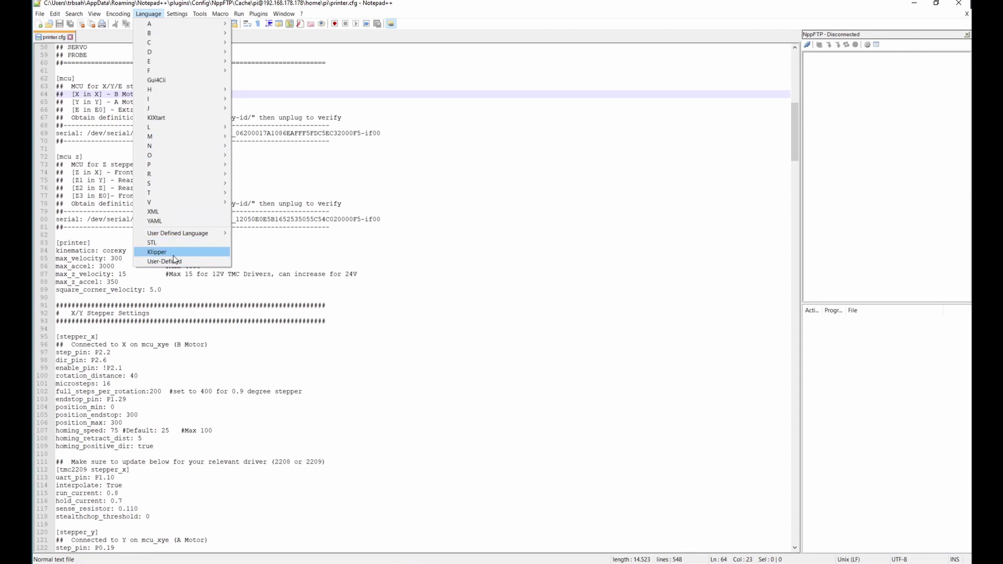
Apply the newly imported Klipper language to printer.cfg
click(166, 251)
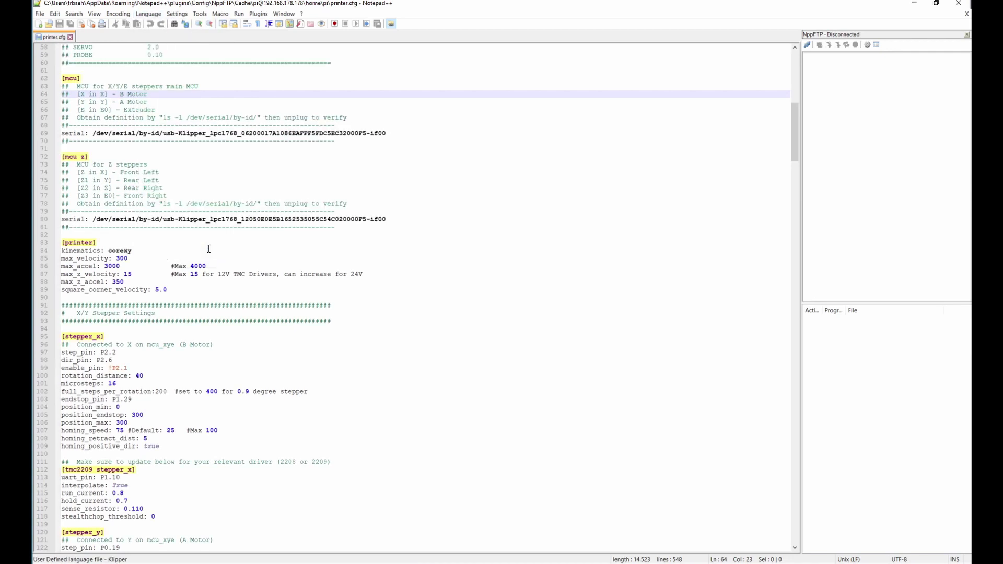
click(222, 220)
scroll(222, 222, down, 5)
scroll(221, 223, down, 5)
scroll(222, 222, up, 1)
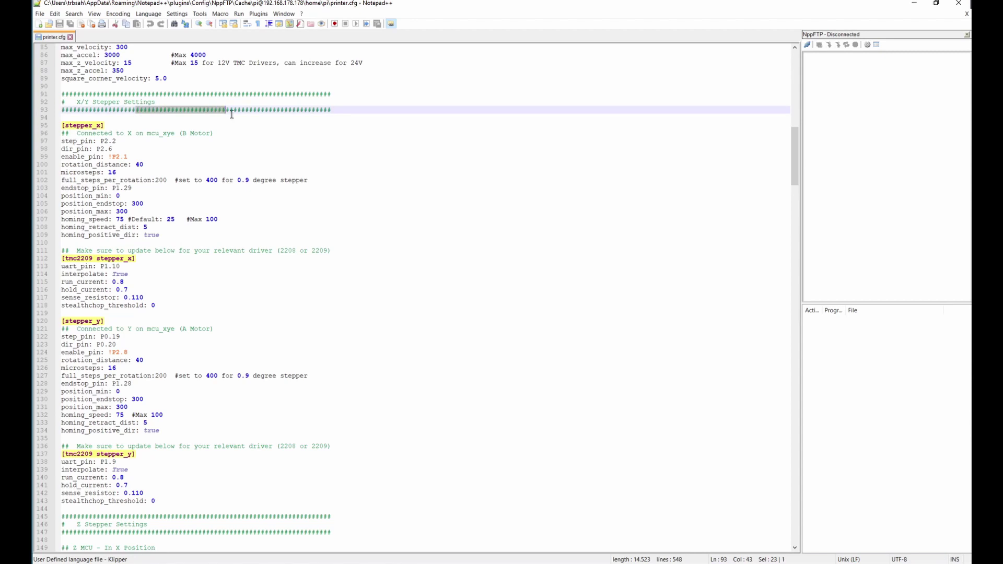
drag(224, 110, 224, 120)
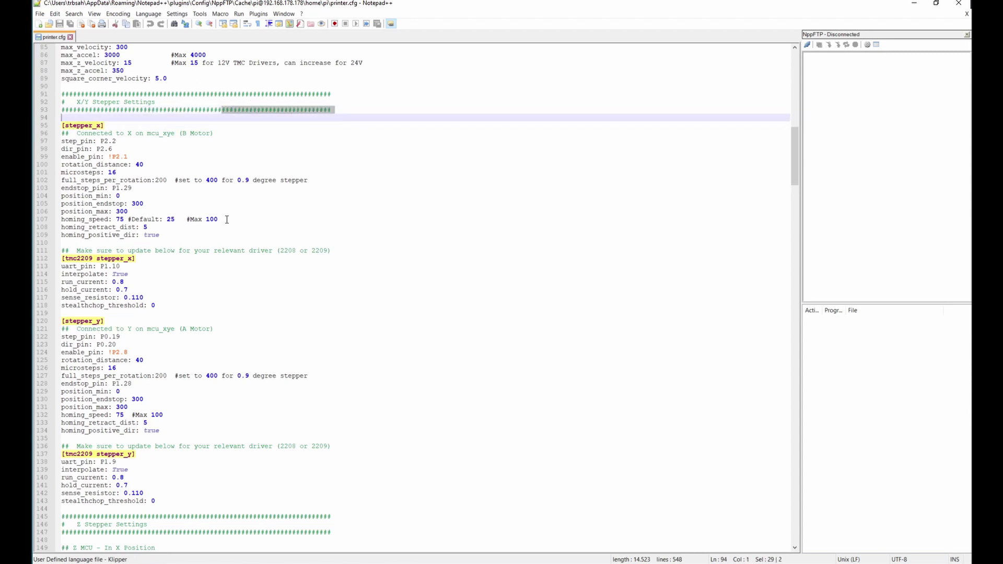
double_click(208, 219)
click(348, 227)
scroll(206, 225, down, 1)
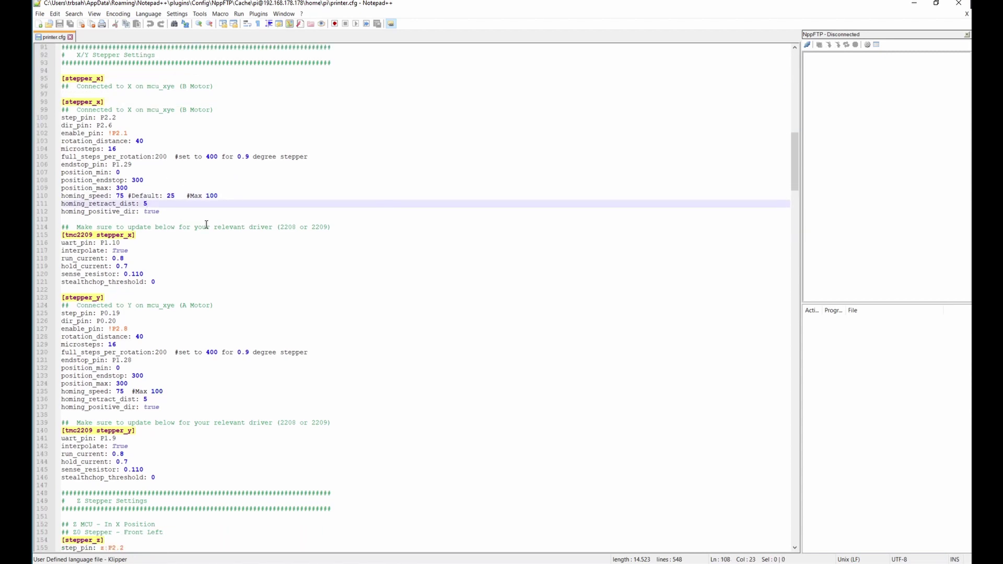
scroll(206, 226, down, 7)
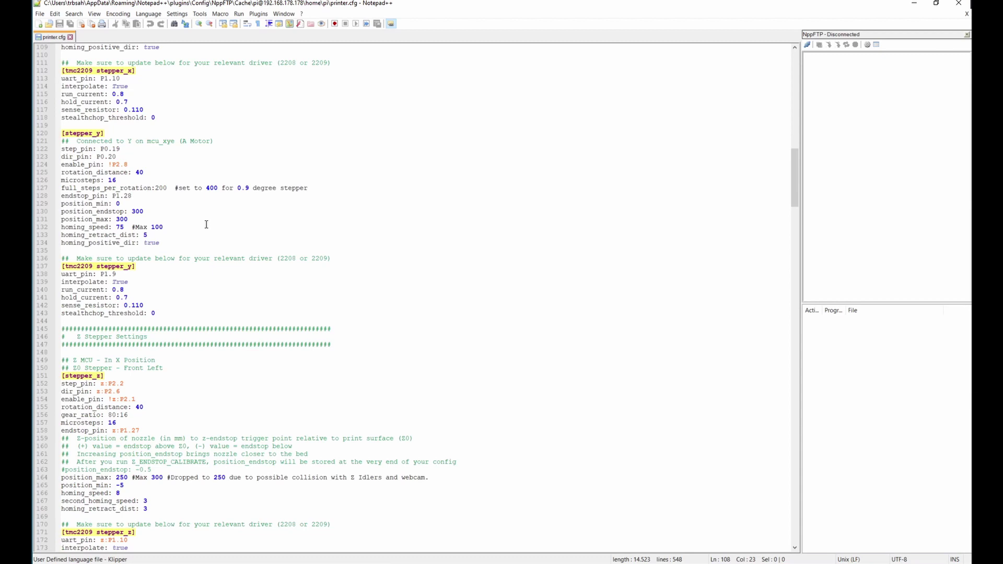
click(349, 266)
scroll(350, 266, down, 3)
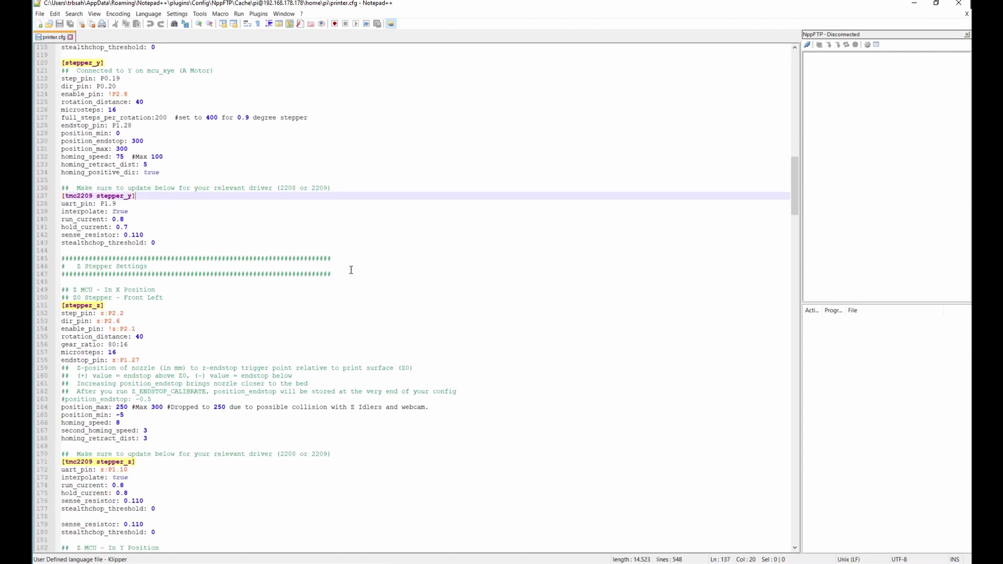
scroll(350, 268, down, 2)
scroll(350, 272, down, 3)
scroll(350, 268, up, 4)
scroll(349, 269, up, 4)
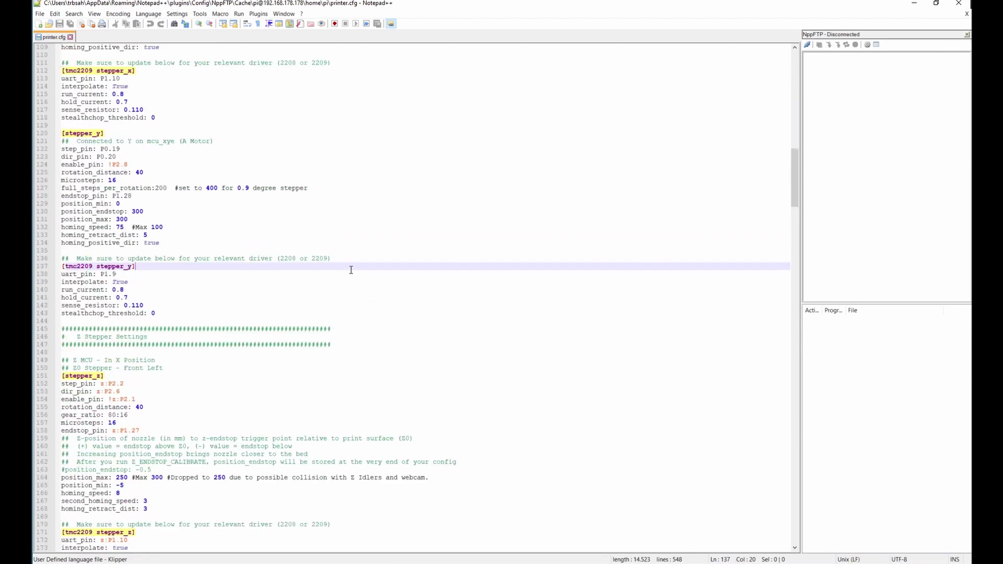
scroll(313, 265, up, 1)
scroll(274, 254, up, 2)
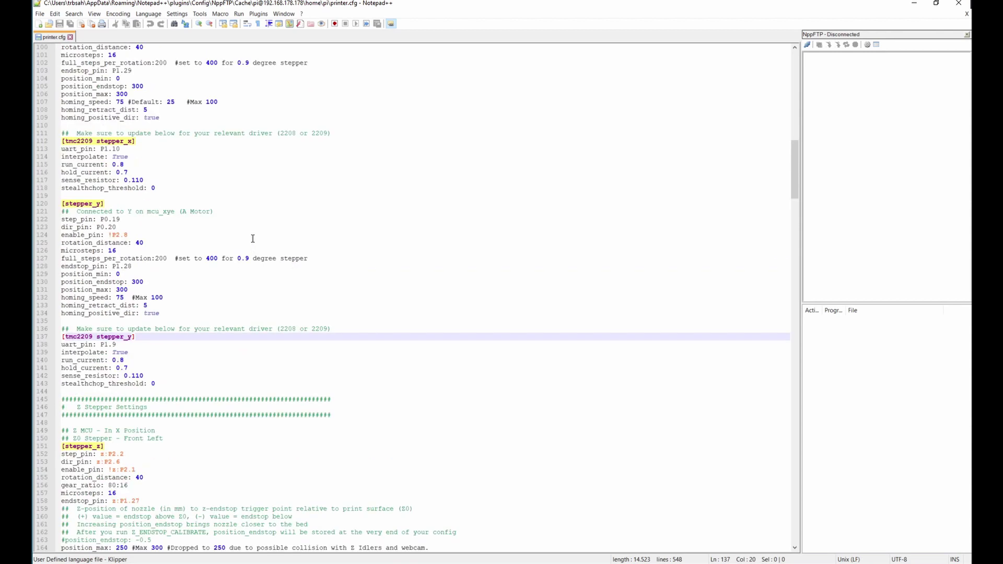
scroll(217, 168, up, 3)
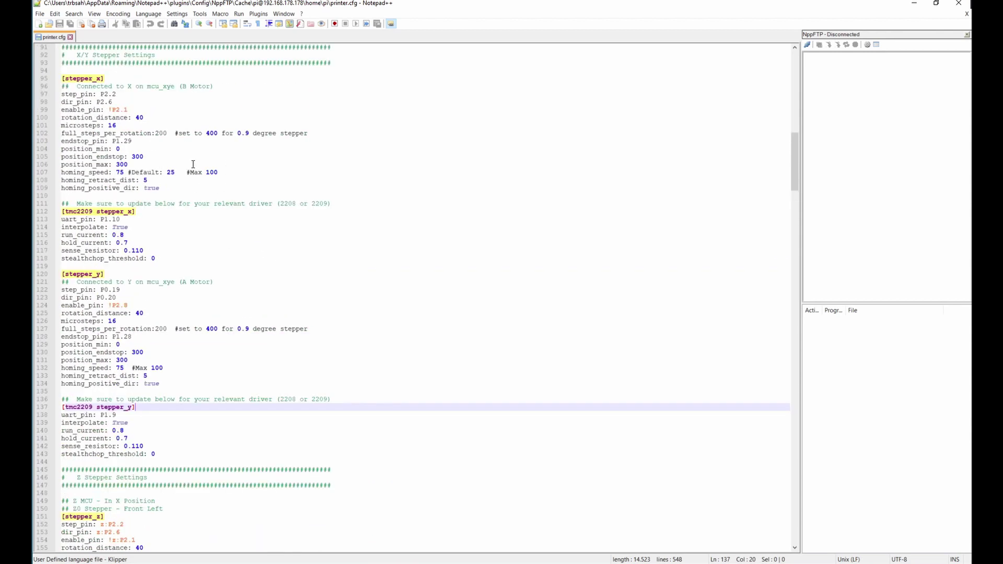
click(486, 196)
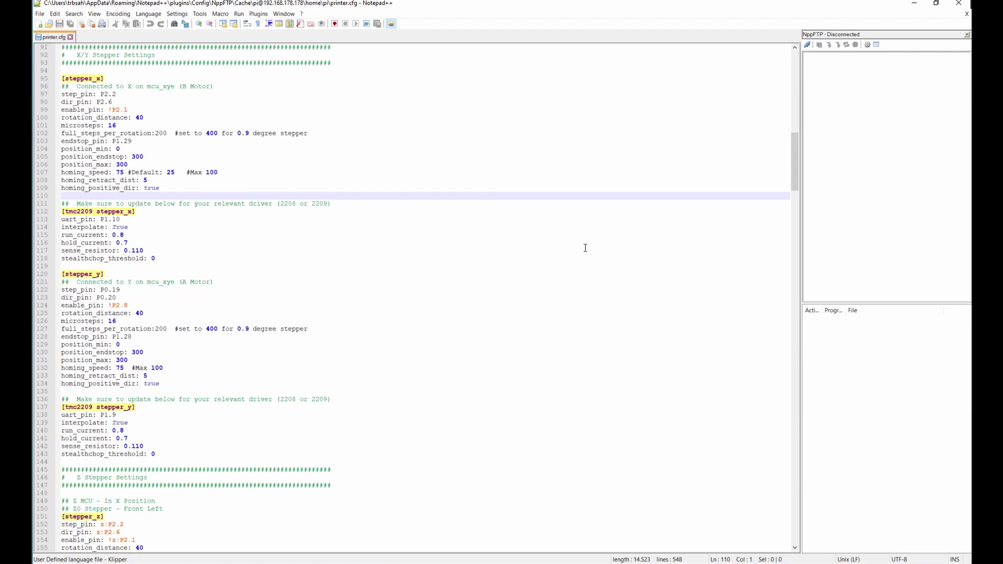